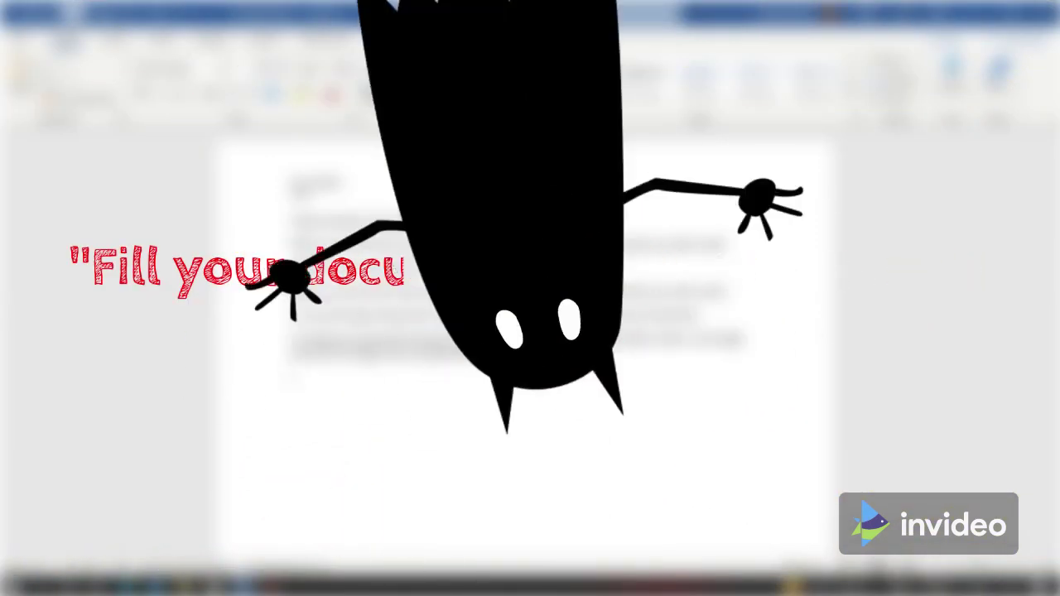
Generate two one-sentence sample paragraphs below the MS WORD heading with =rand(2,1)
type("=")
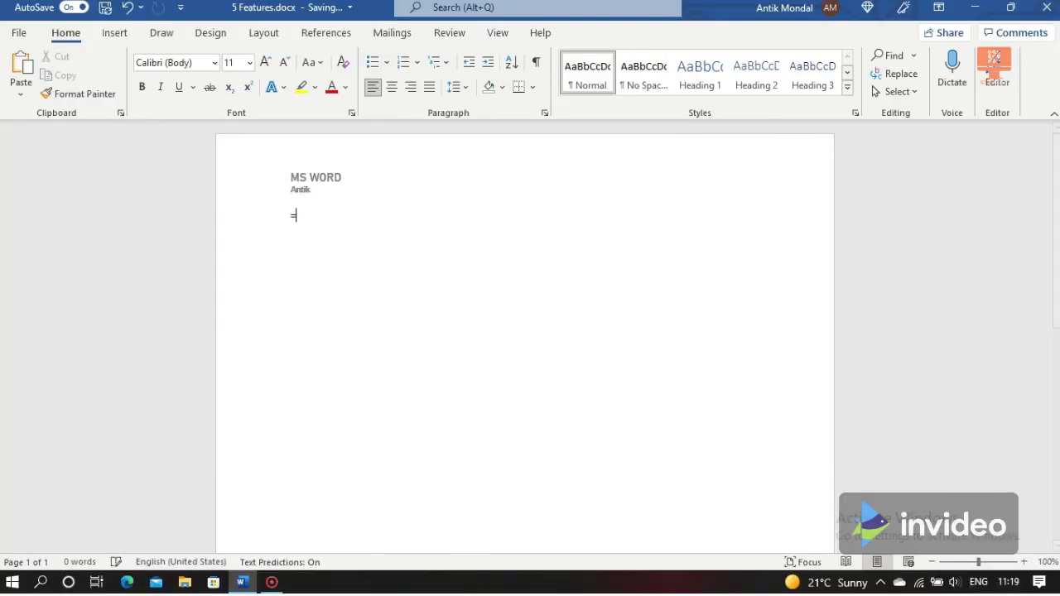
type("rand(2,1")
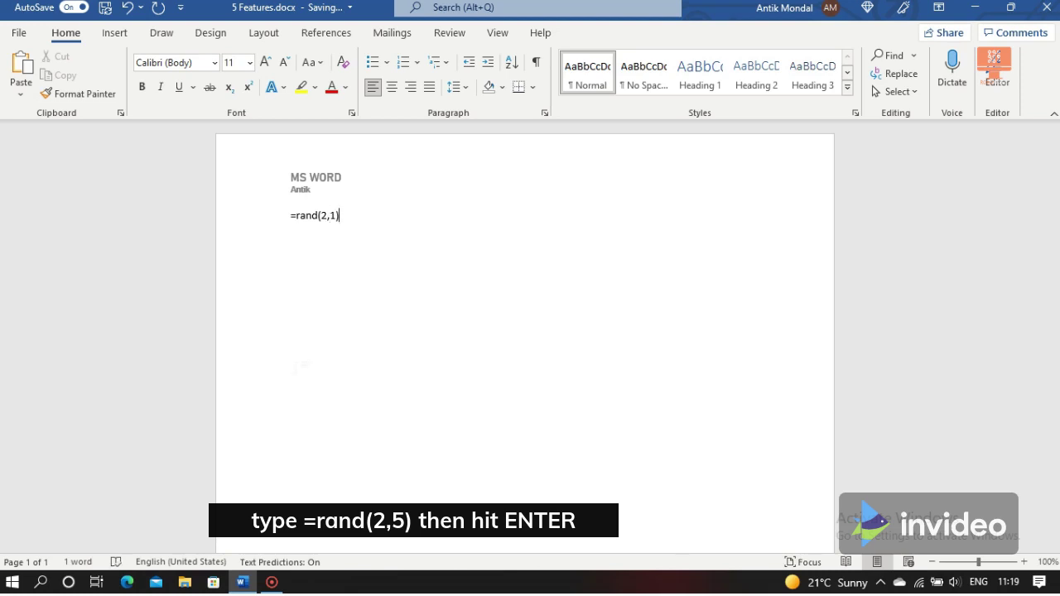
key("Return")
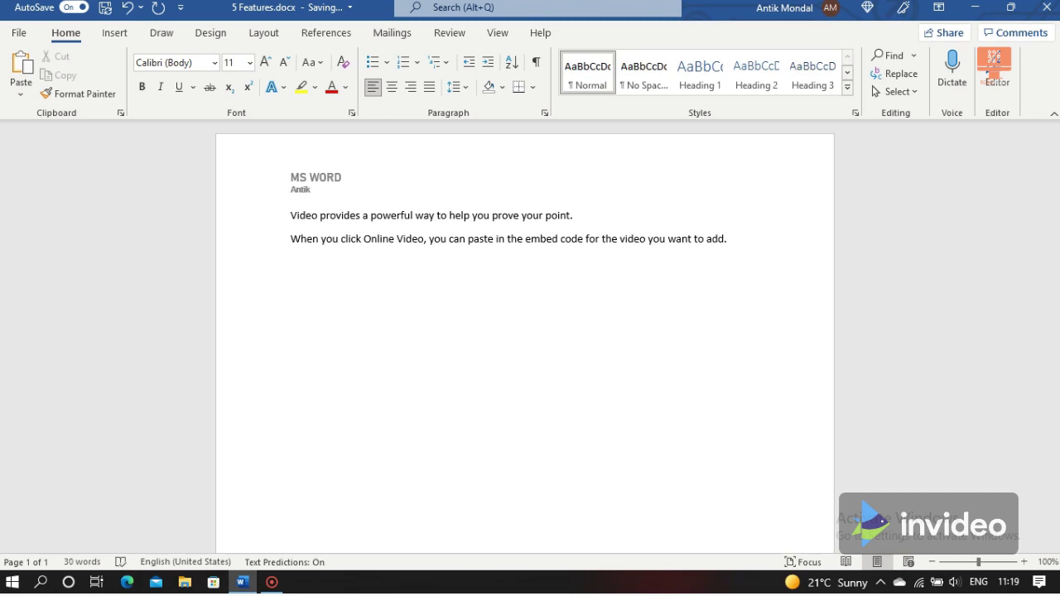
Add four one-sentence paragraphs with =rand(4,1), then two four-sentence paragraphs with =rand(2,4)
type("ra")
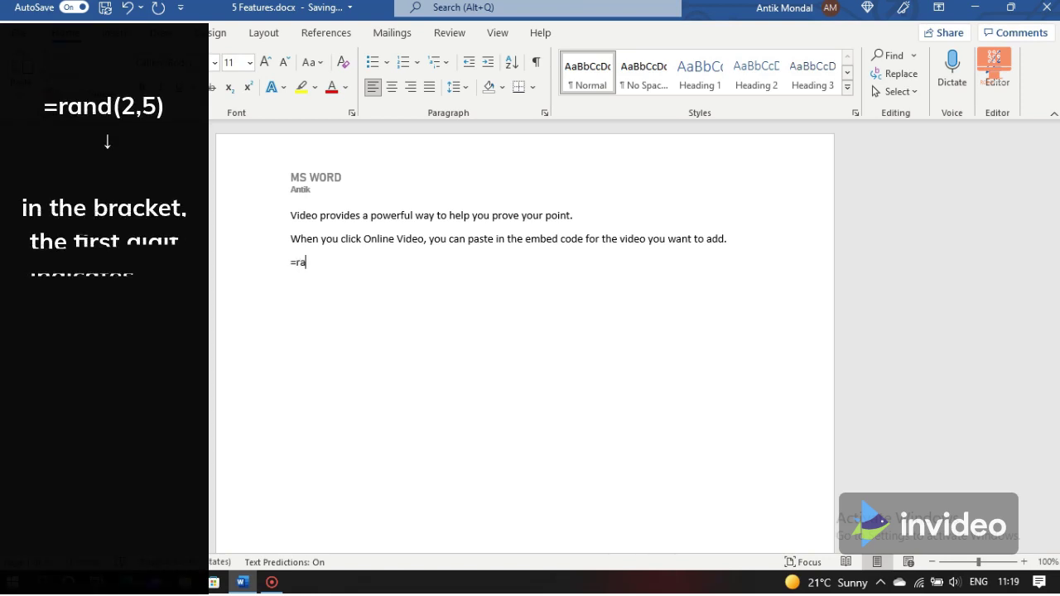
type("nd(4,1")
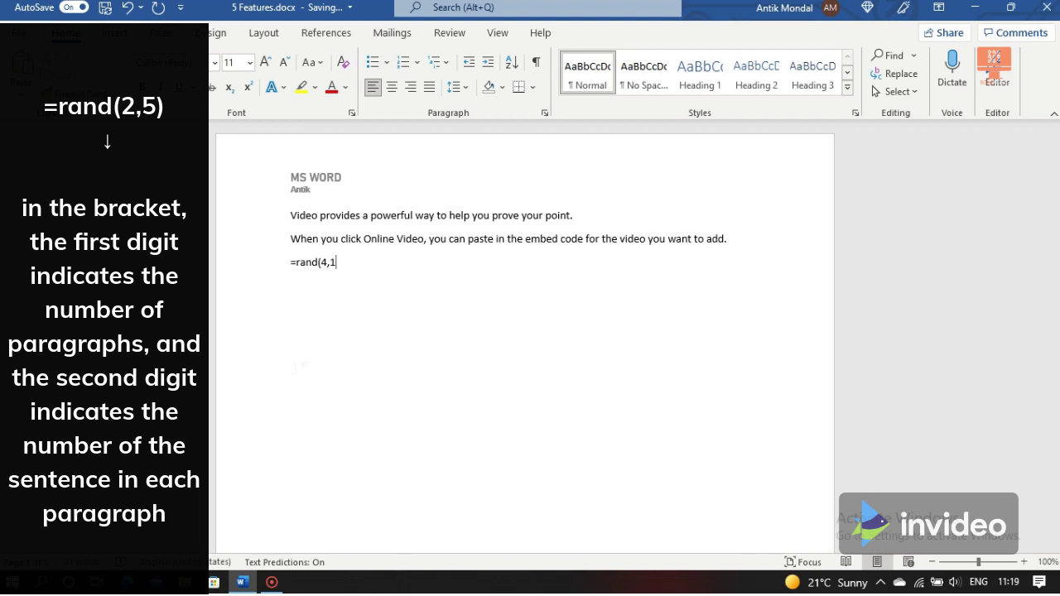
key("Return")
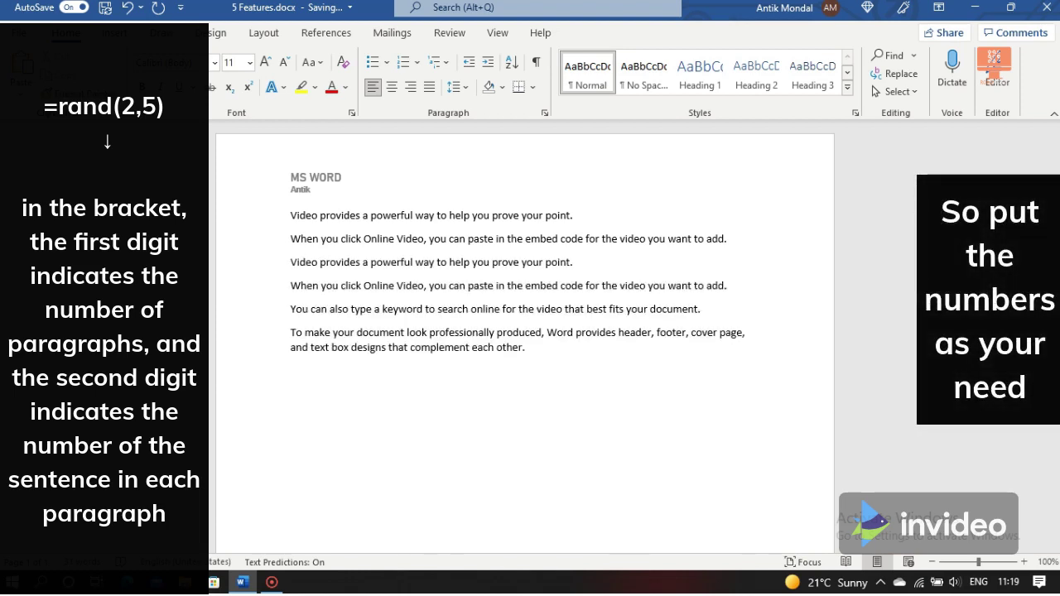
type("=")
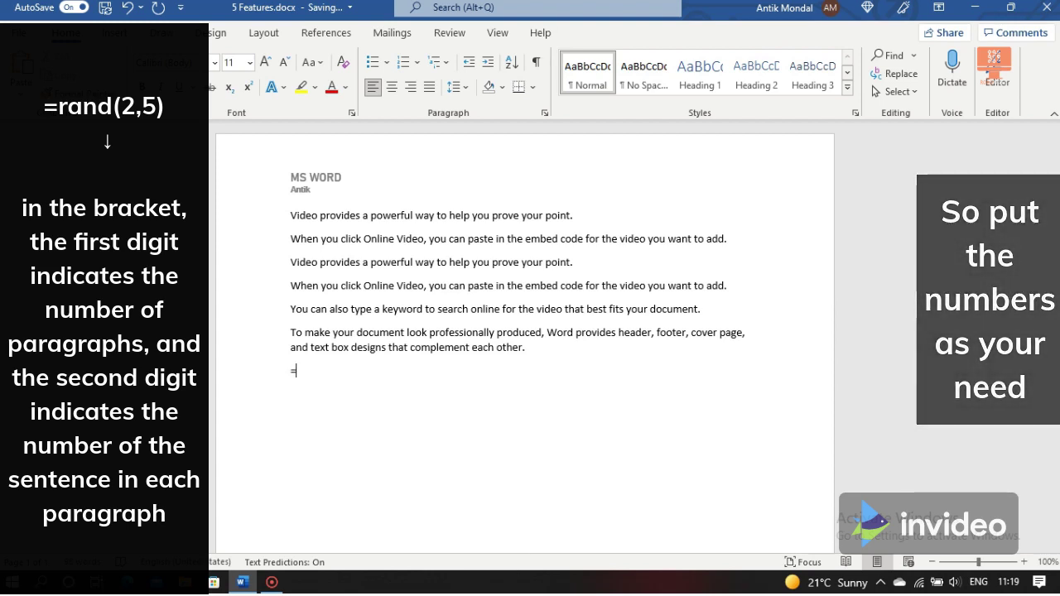
type("rand(2")
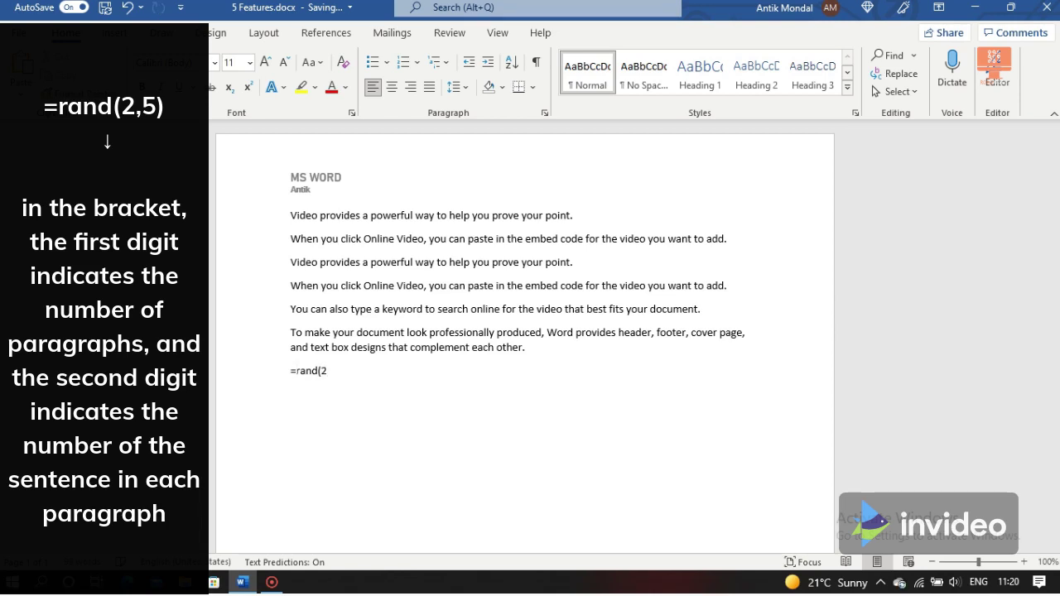
type(",4")
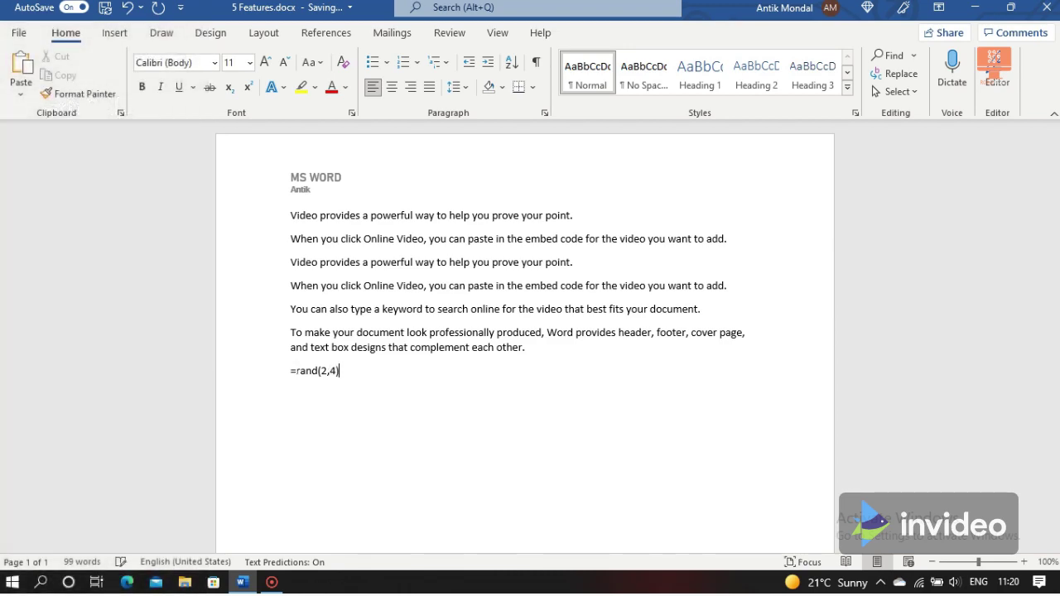
key("Return")
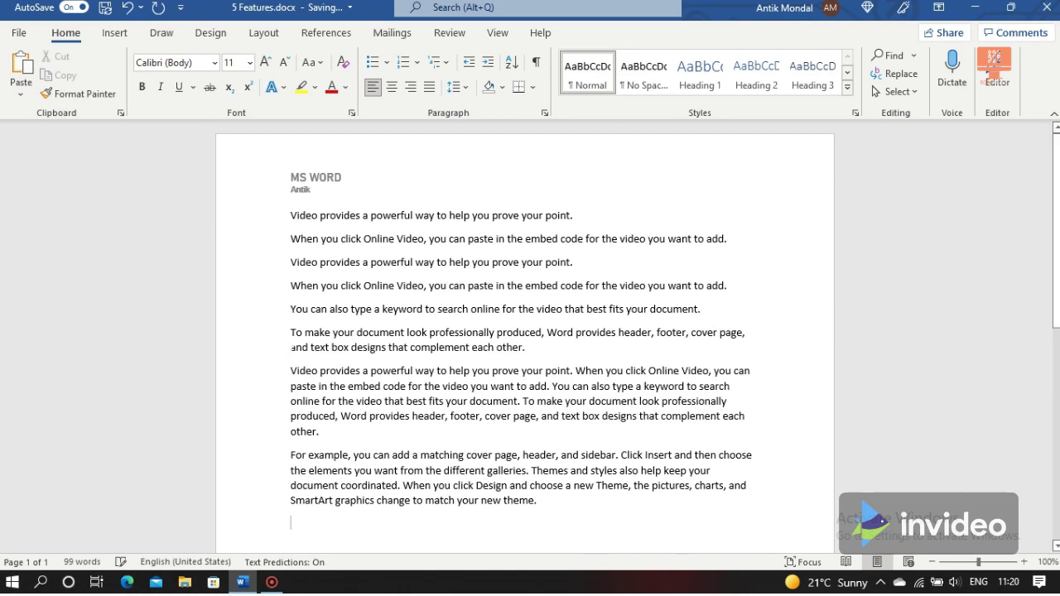
Insert two --- horizontal divider lines below the last paragraph, then jump back to the top
mouse_move(289, 370)
left_mouse_down()
mouse_move(456, 505)
mouse_move(542, 505)
left_mouse_up()
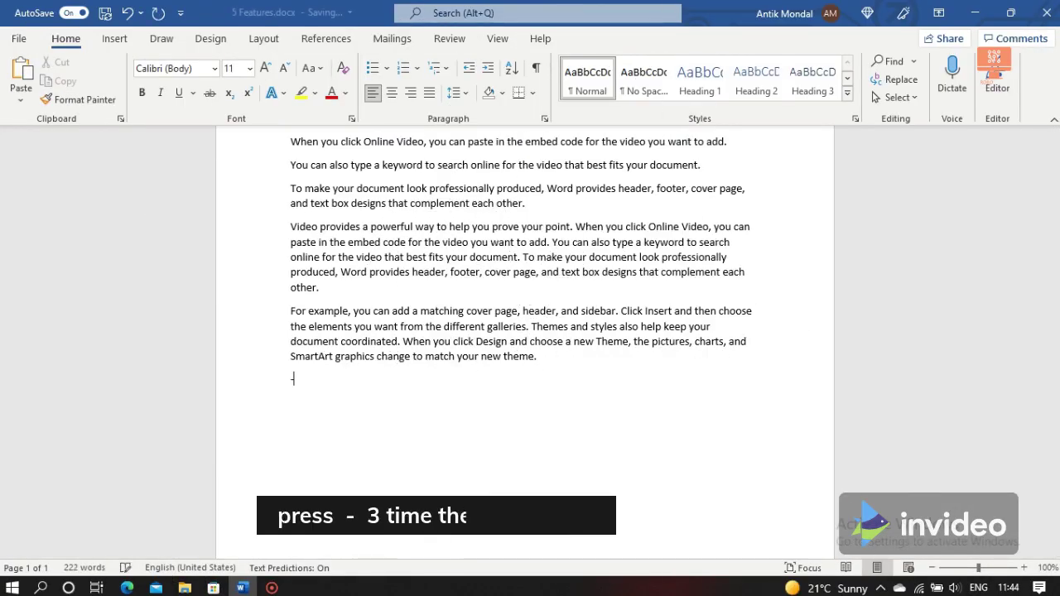
type("--")
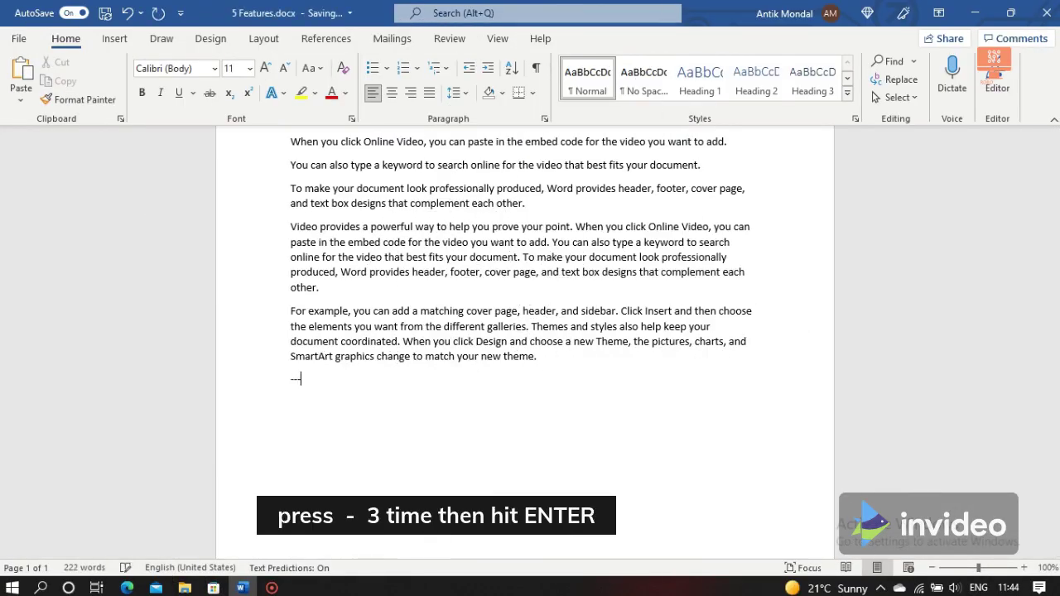
key("Return")
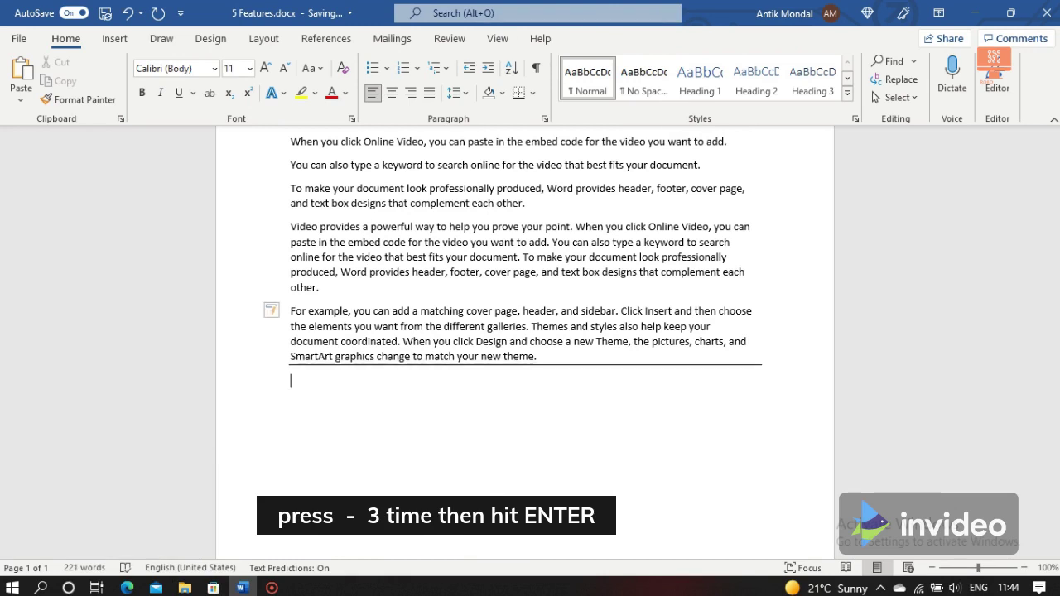
type("-")
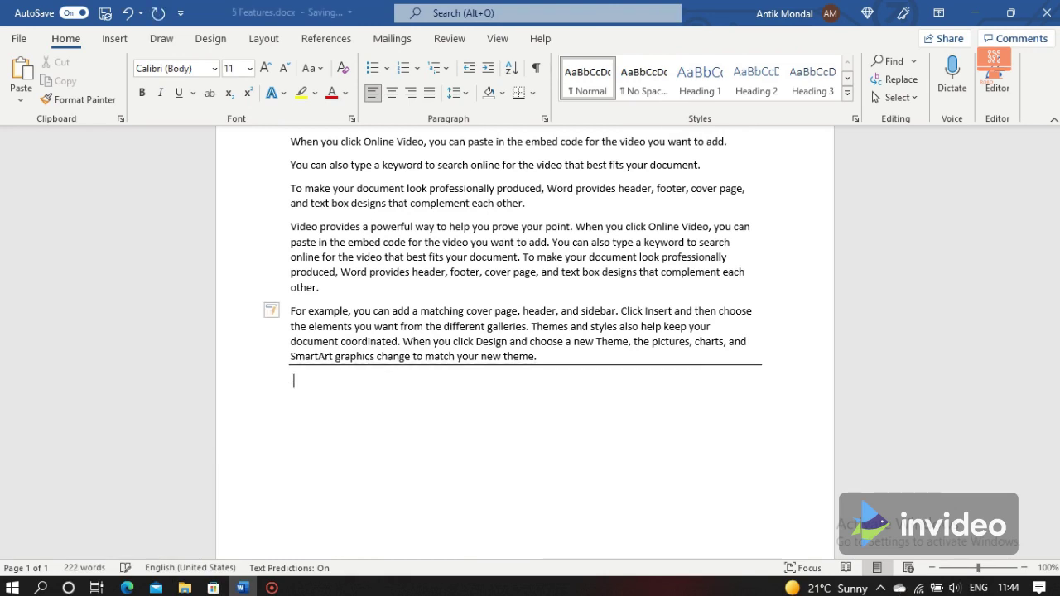
type("--")
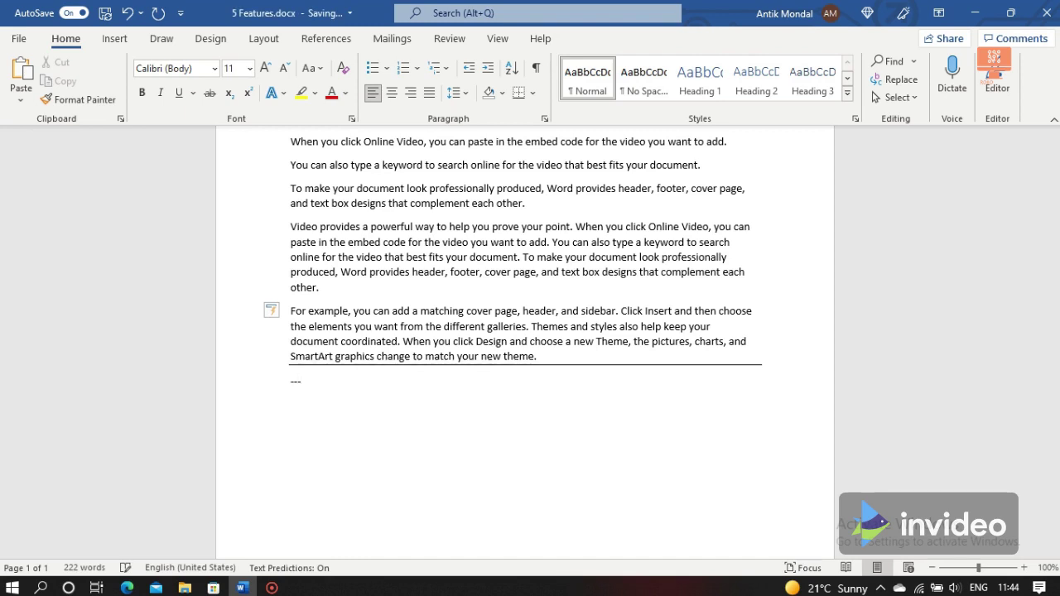
key("Return")
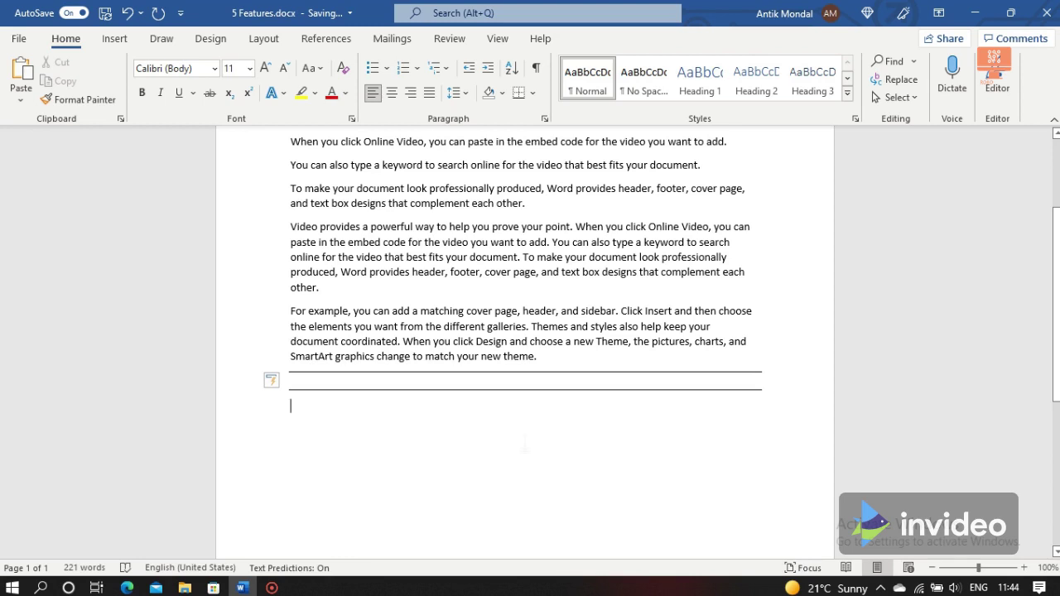
key("ctrl+Home")
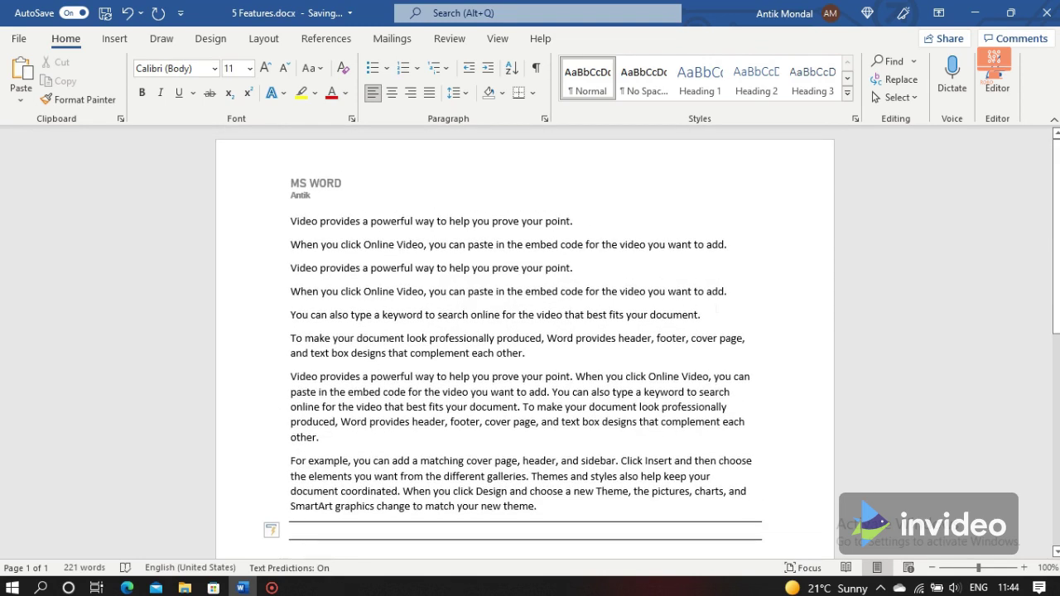
Minimize Word and bring up Screen Recorder Pro from the taskbar
left_click(975, 13)
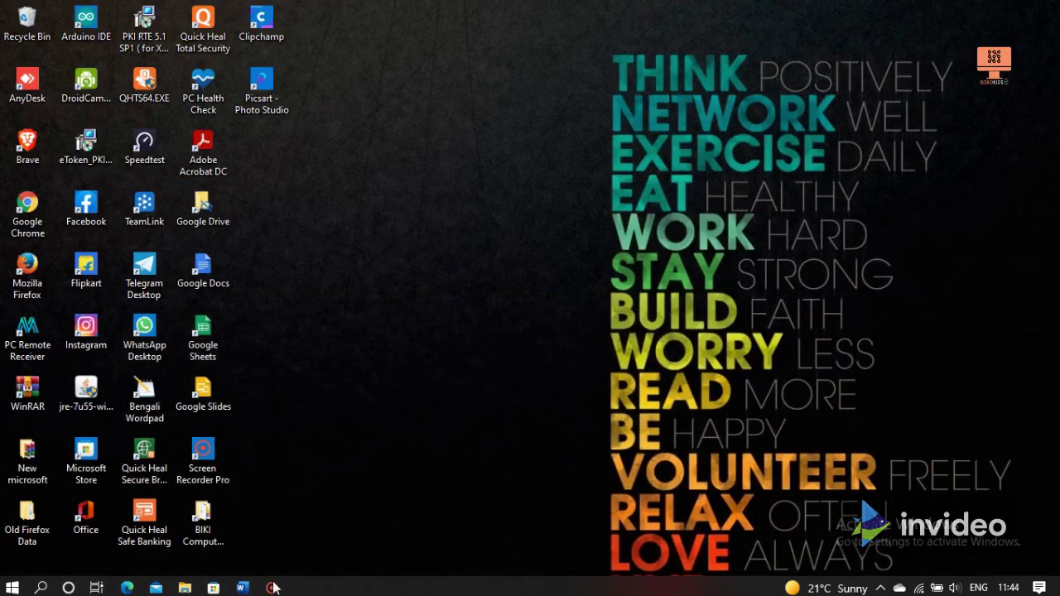
left_click(272, 588)
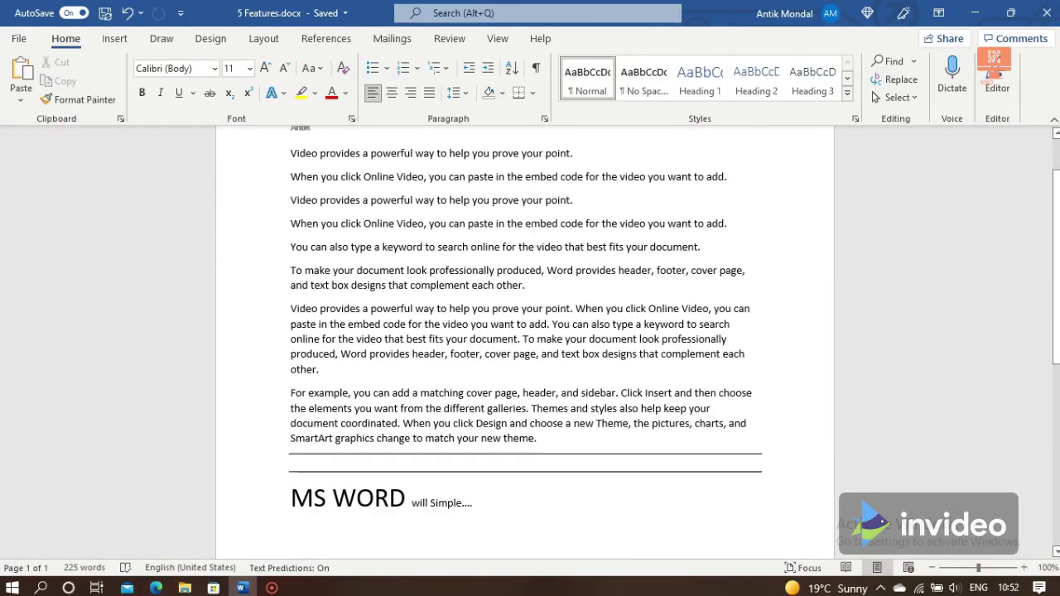
Select MS WORD on the last line and enlarge it two font-size steps
scroll(522, 213, "down", 2)
scroll(513, 228, "down", 1)
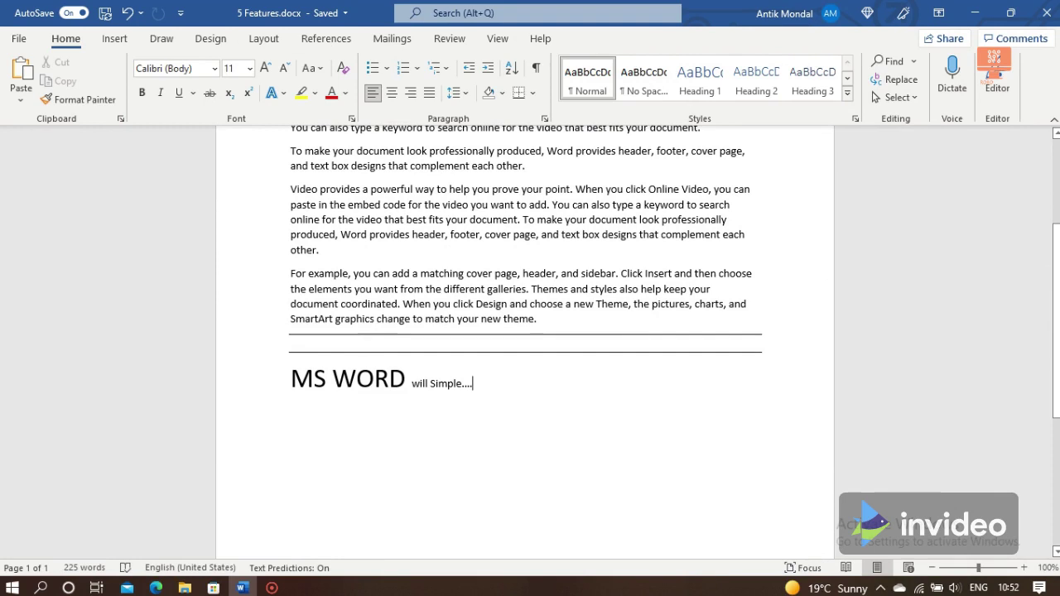
left_click_drag(408, 382, 302, 395)
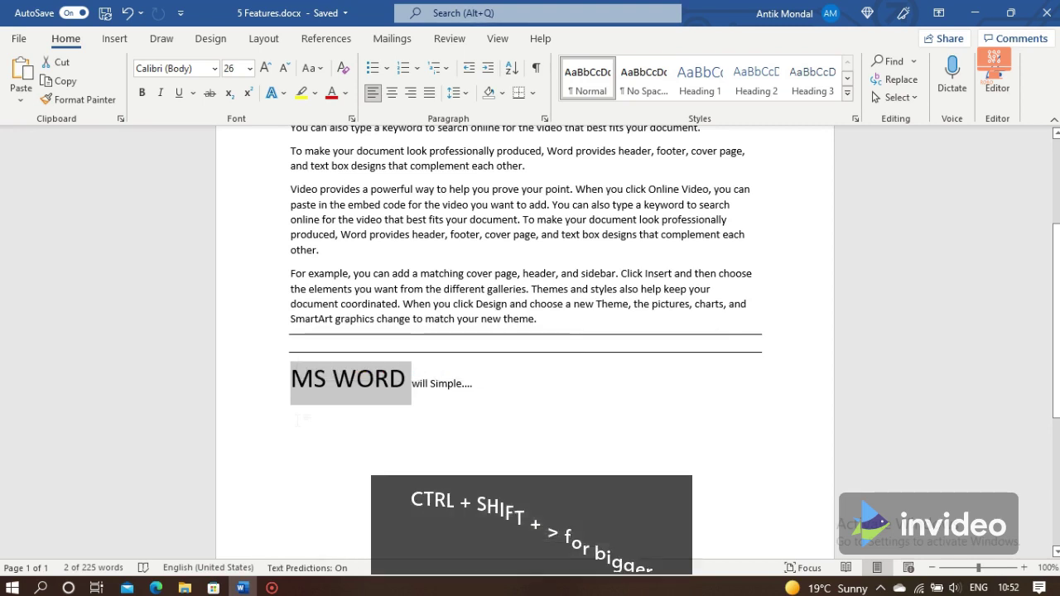
key("ctrl+shift+greater")
key("ctrl+shift+greater")
key("ctrl+shift+greater")
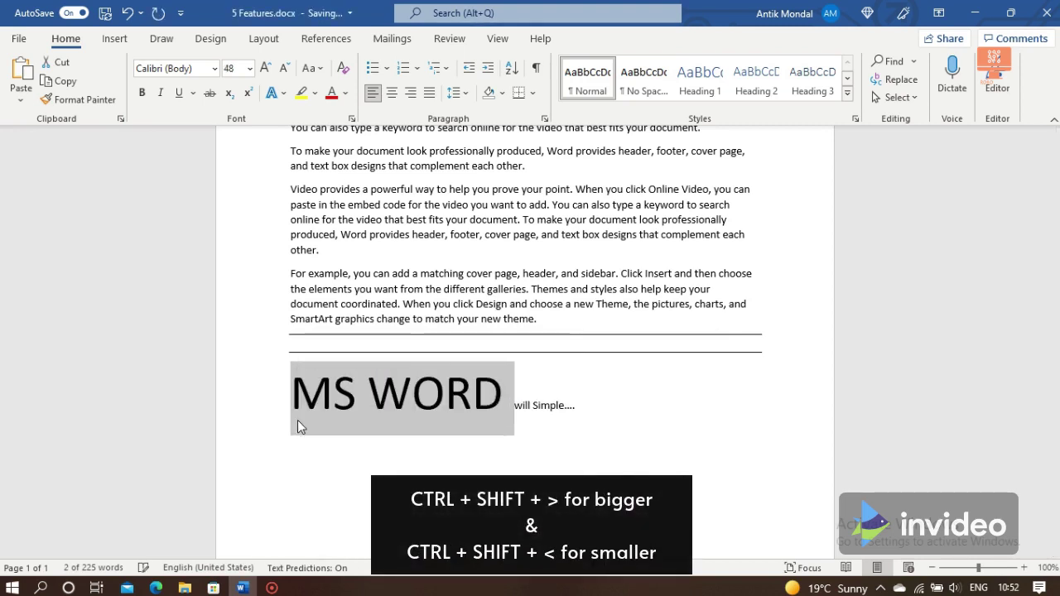
key("ctrl+shift+greater")
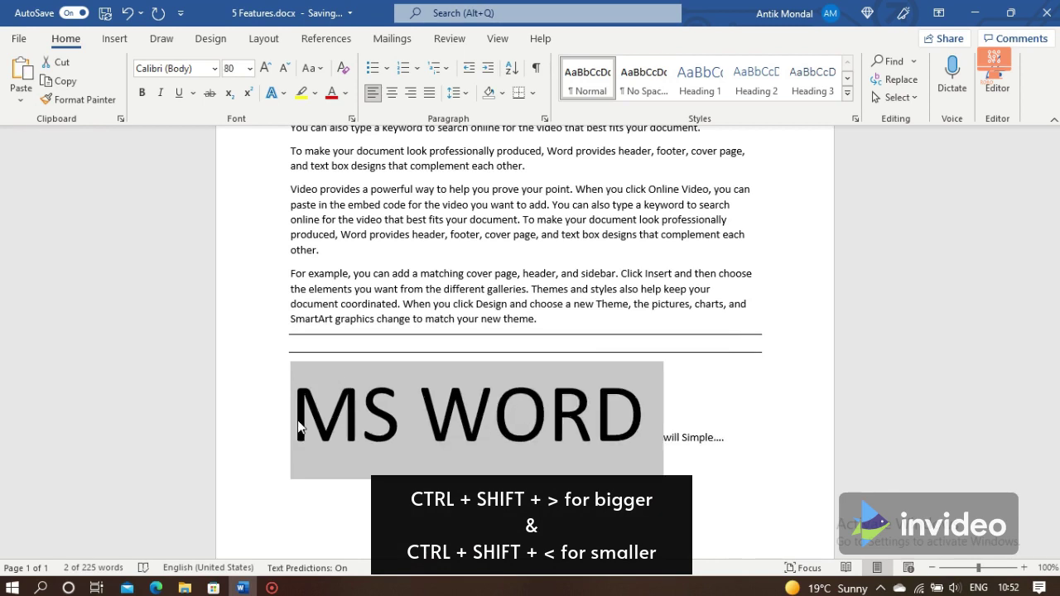
Shrink MS WORD step by step from 36 pt through 22, 11 and 6 pt to 2 pt
key("ctrl+shift+less")
key("ctrl+shift+less")
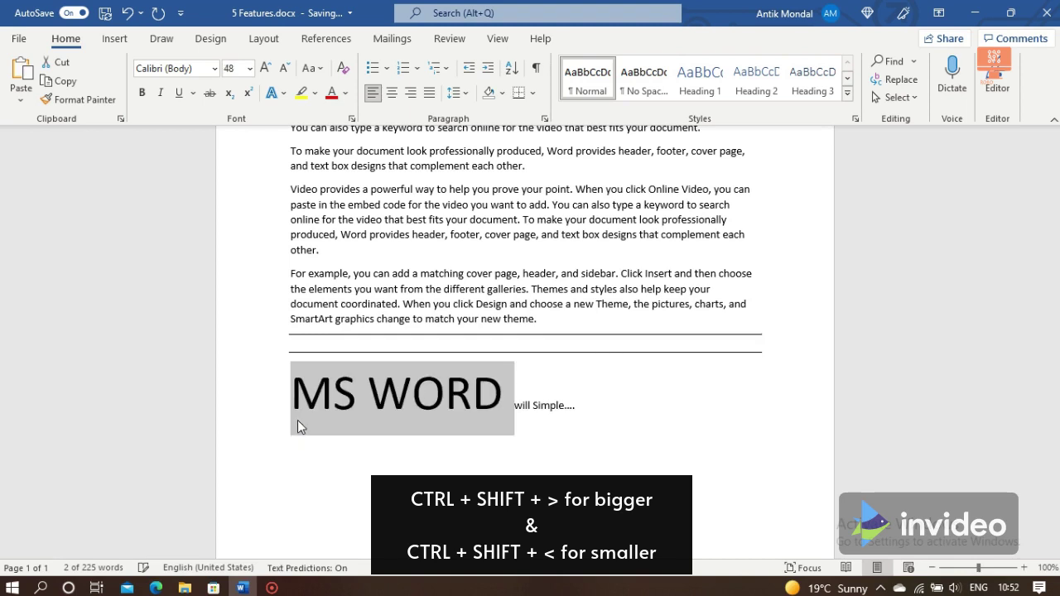
key("ctrl+shift+less")
key("ctrl+shift+less")
key("ctrl+shift+less")
key("ctrl+shift+less")
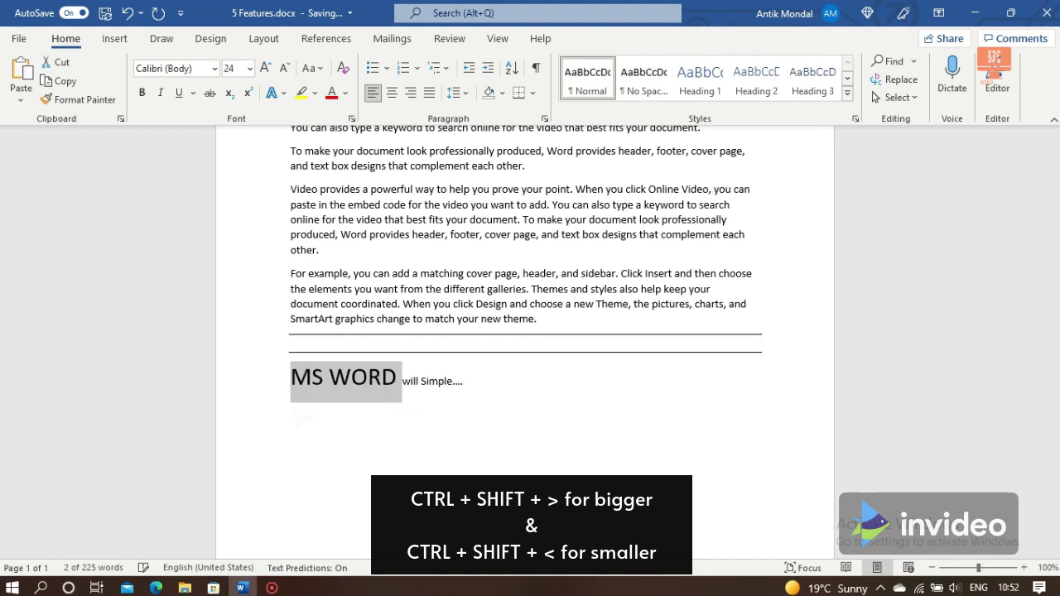
key("ctrl+shift+less")
key("ctrl+shift+less")
key("ctrl+shift+less")
key("ctrl+shift+less")
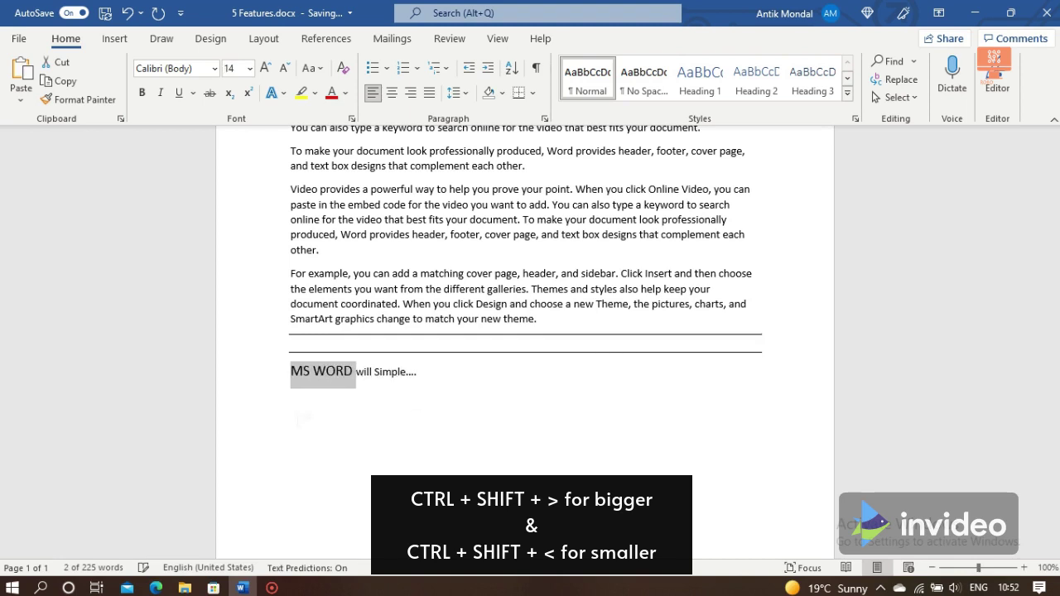
key("ctrl+shift+less")
key("ctrl+shift+less")
key("ctrl+shift+less")
key("ctrl+shift+less")
key("ctrl+shift+less")
key("ctrl+shift+less")
key("ctrl+shift+less")
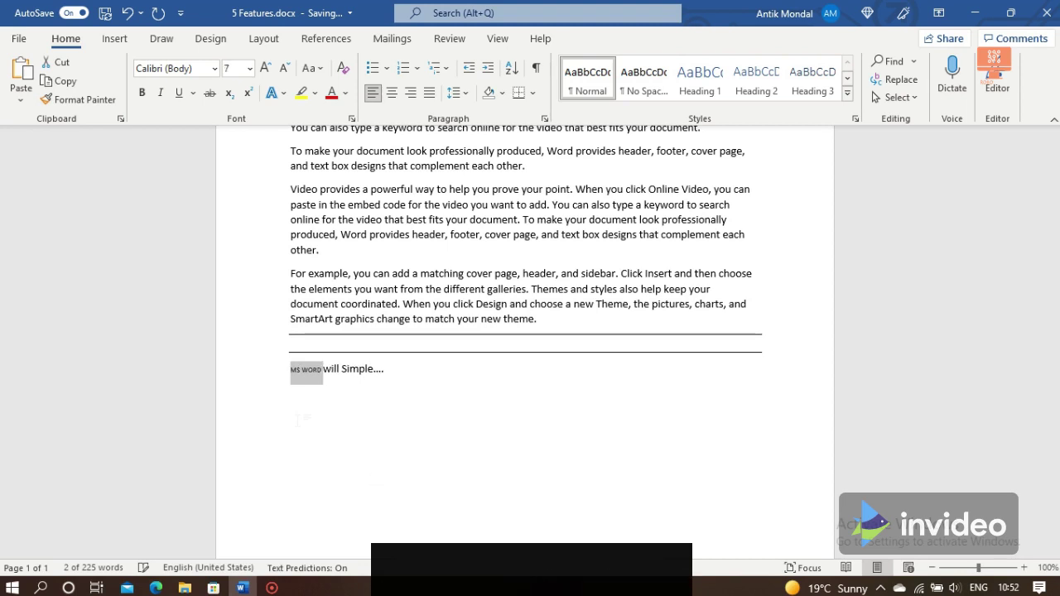
key("ctrl+shift+less")
key("ctrl+shift+less")
key("ctrl+shift+less")
key("ctrl+shift+less")
key("ctrl+shift+less")
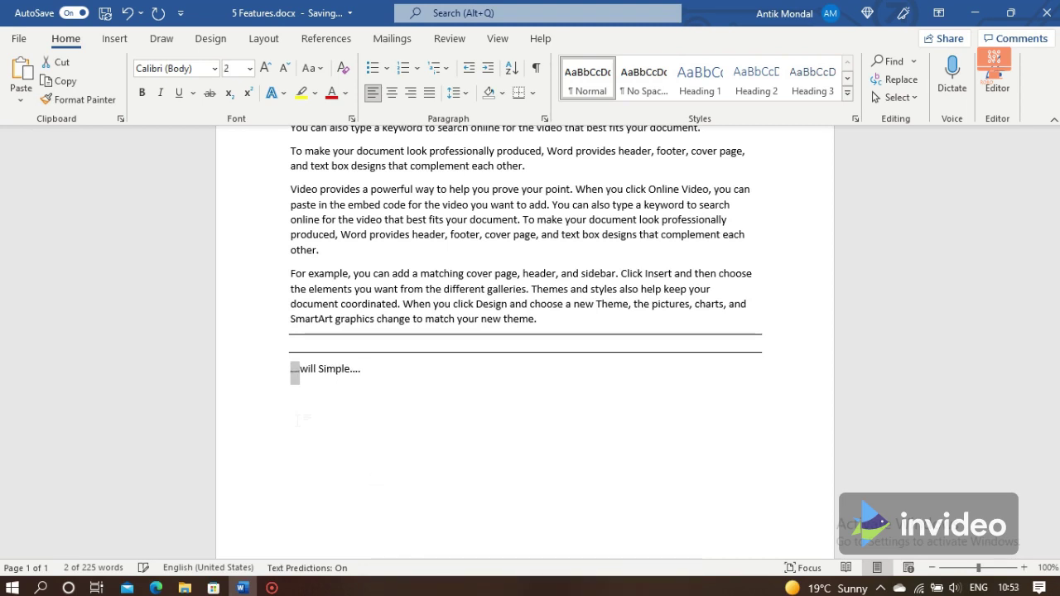
key("ctrl+shift+less")
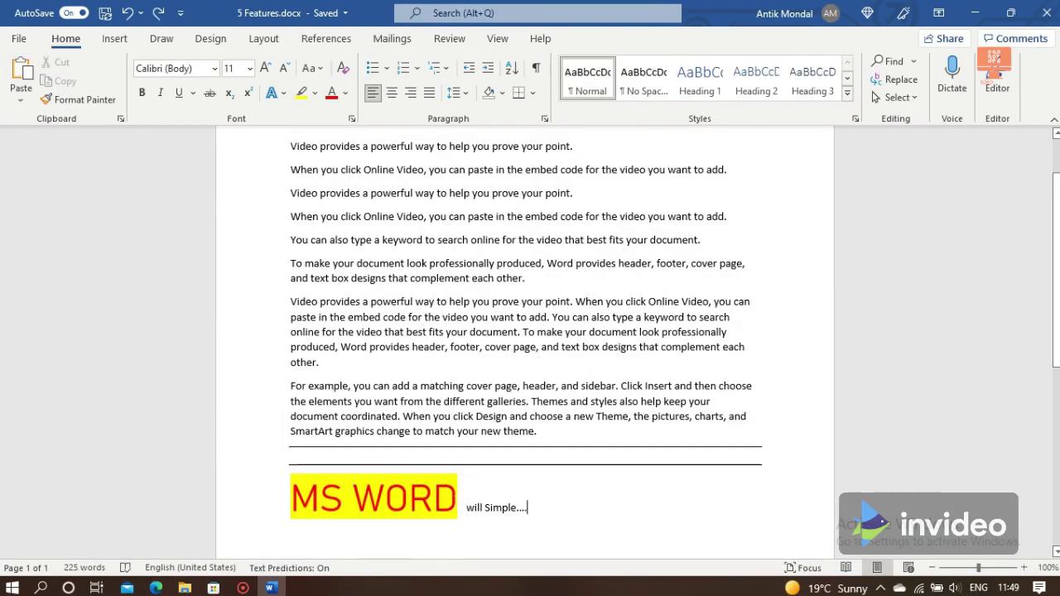
Clear the Bahnschrift character formatting from MS WORD with Ctrl+Space, returning it to Calibri 11
left_click_drag(461, 501, 307, 504)
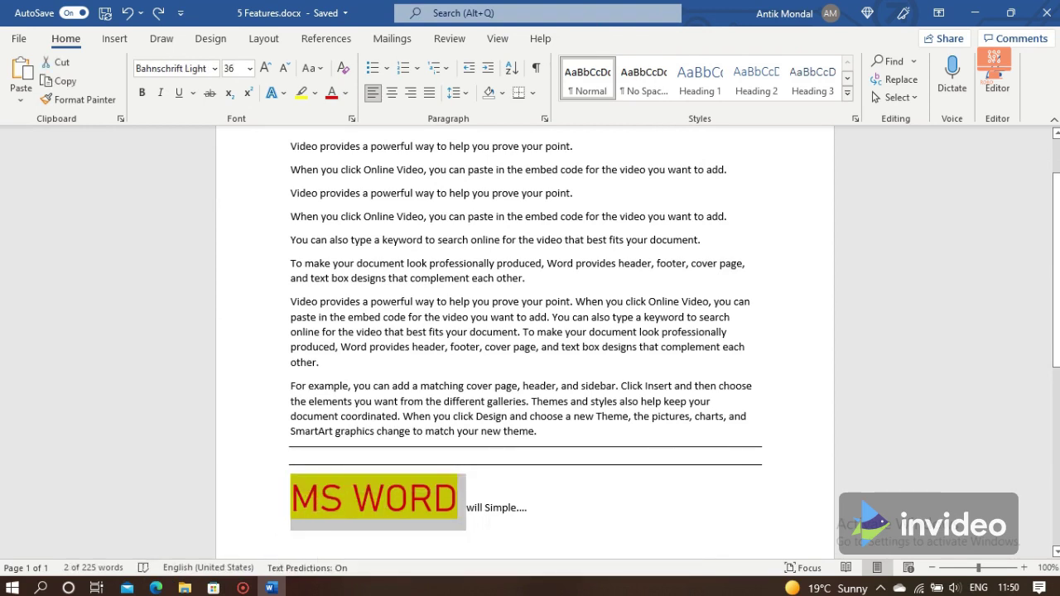
key("ctrl+space")
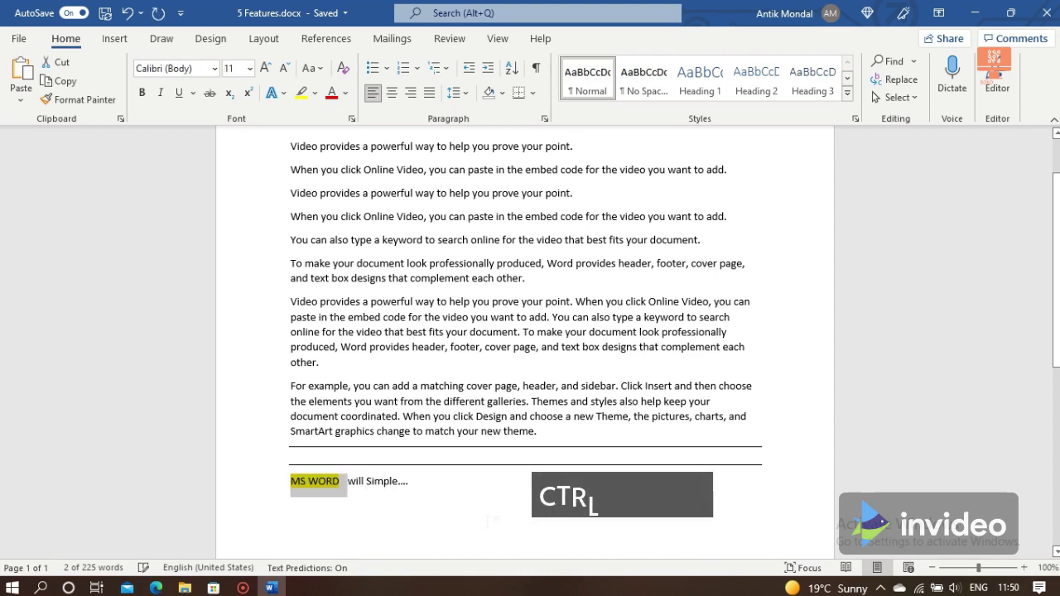
left_click(342, 534)
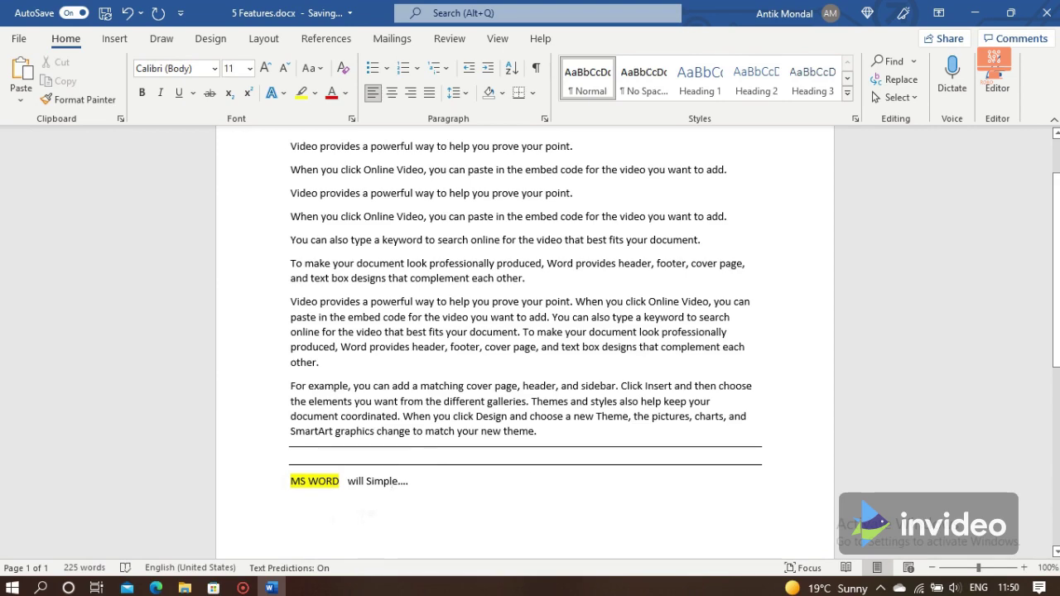
left_click_drag(344, 481, 290, 481)
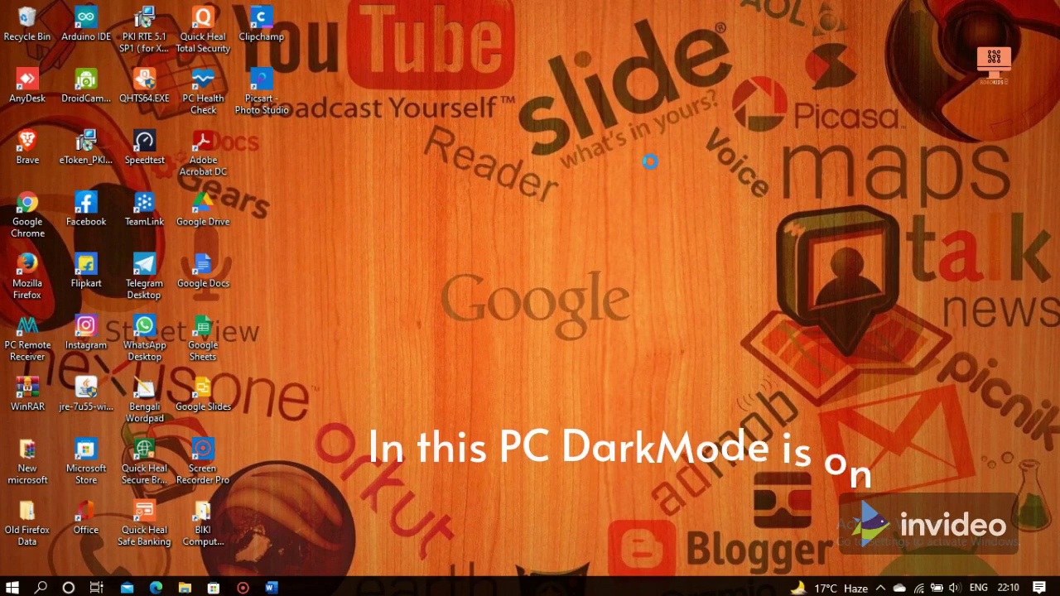
Launch File Explorer from Start to show the dark system theme, then return to Word
right_click(650, 163)
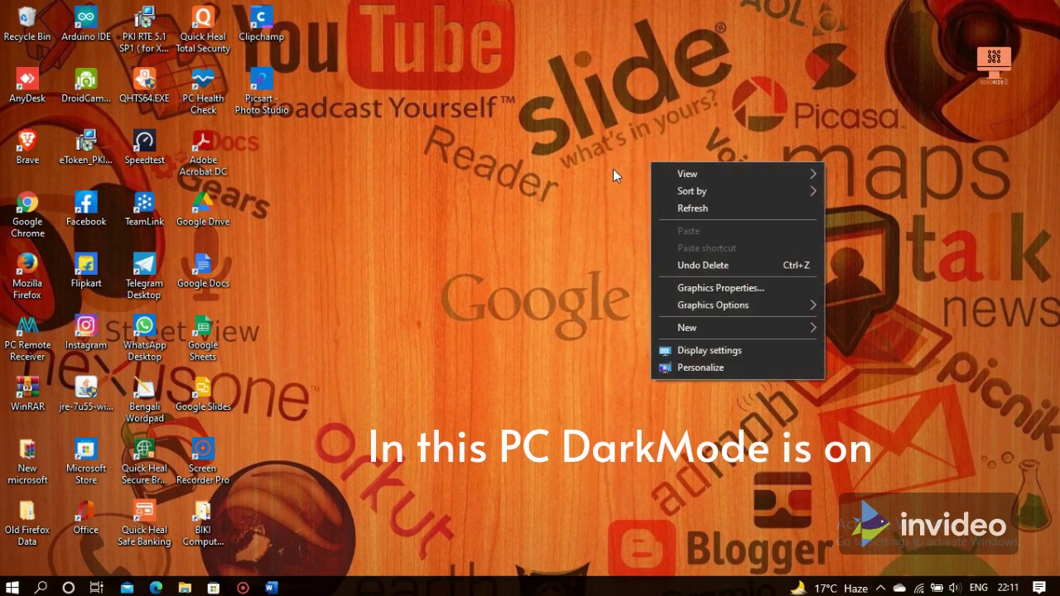
left_click(610, 166)
key("super")
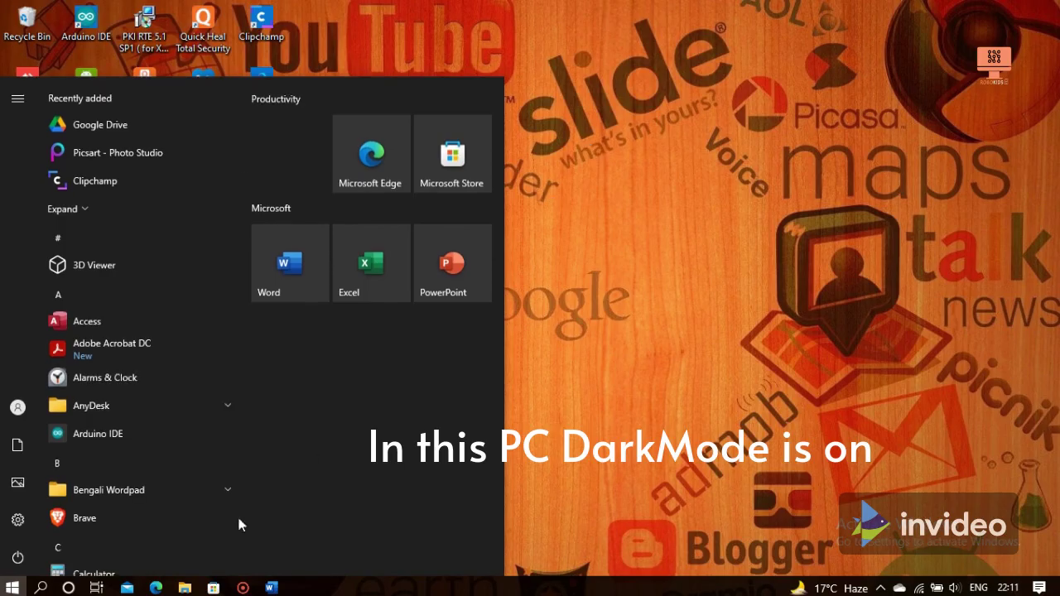
left_click(184, 587)
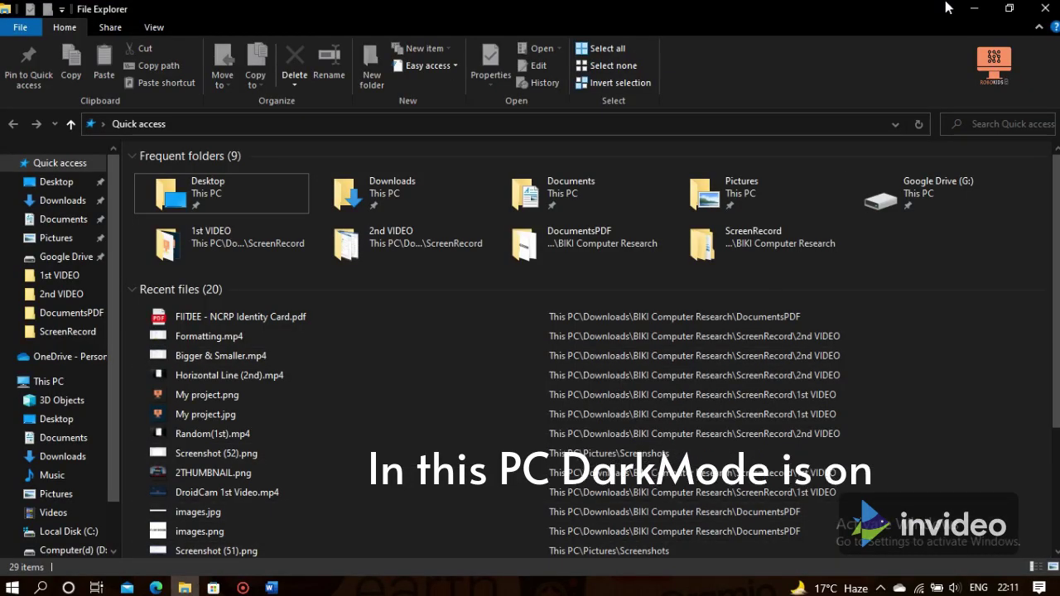
key("super+d")
left_click(277, 586)
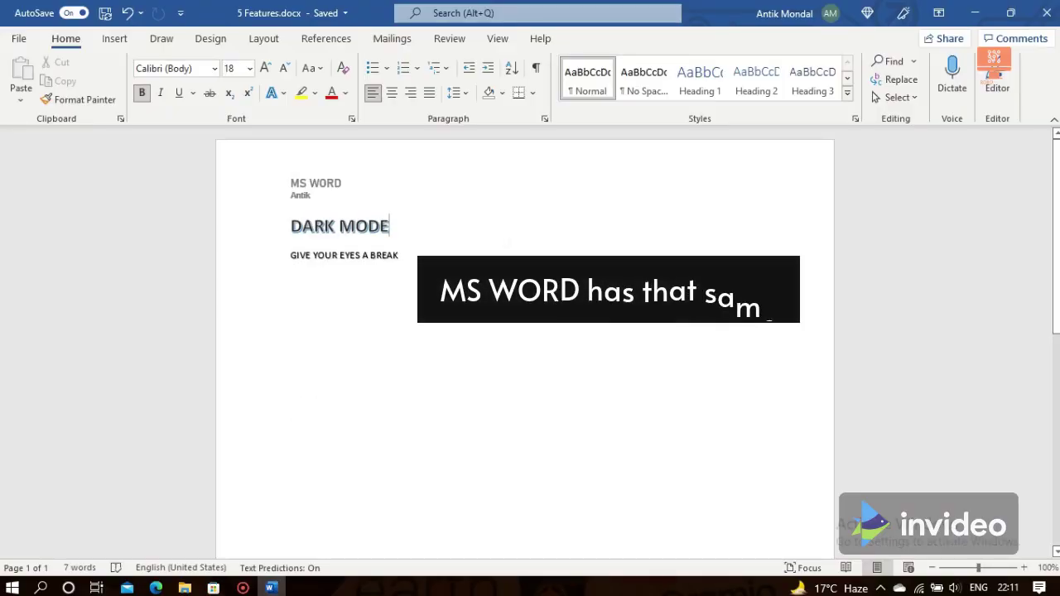
Set the Office Theme to Black under File > Account and return to the document
left_click(18, 38)
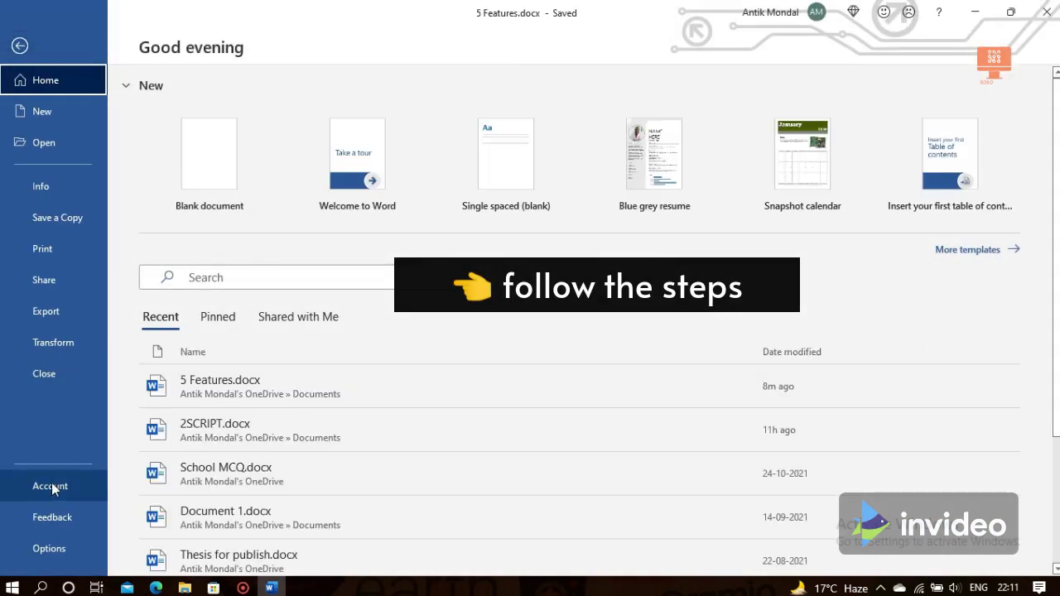
left_click(51, 486)
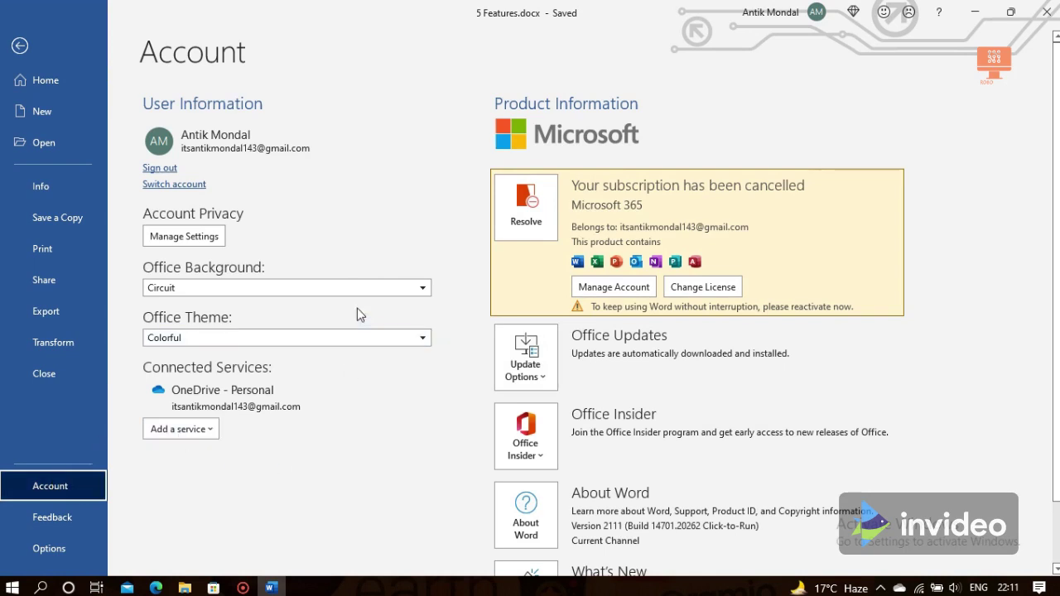
left_click(387, 338)
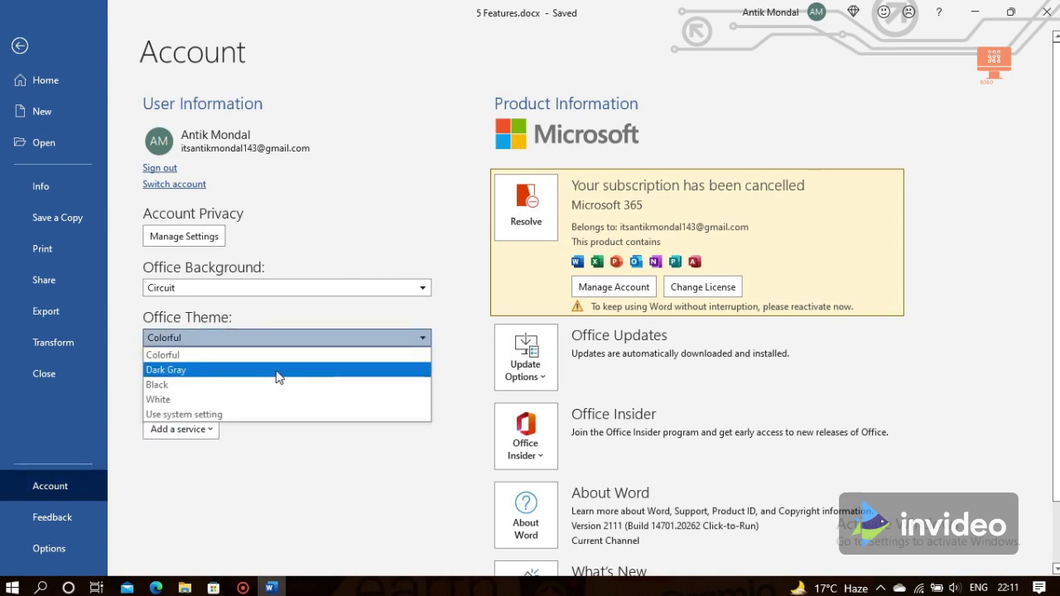
key("Escape")
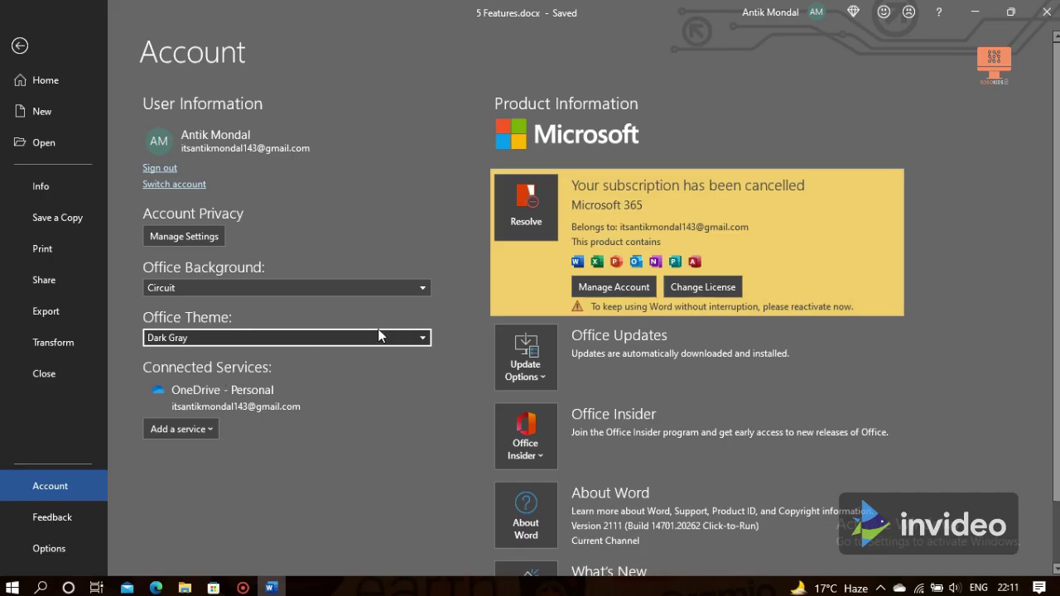
left_click(381, 334)
left_click(194, 383)
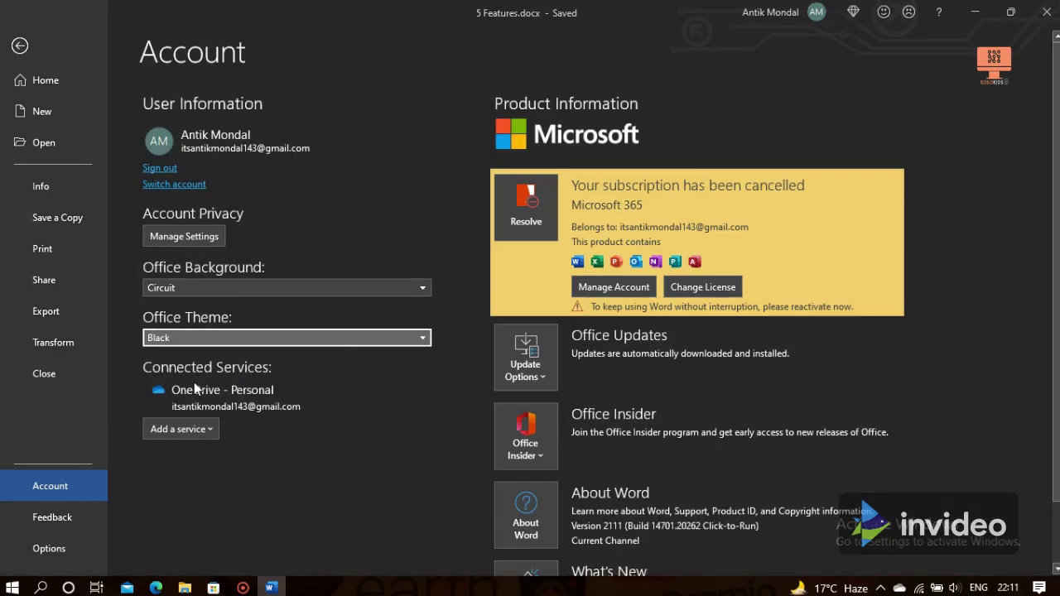
left_click(18, 47)
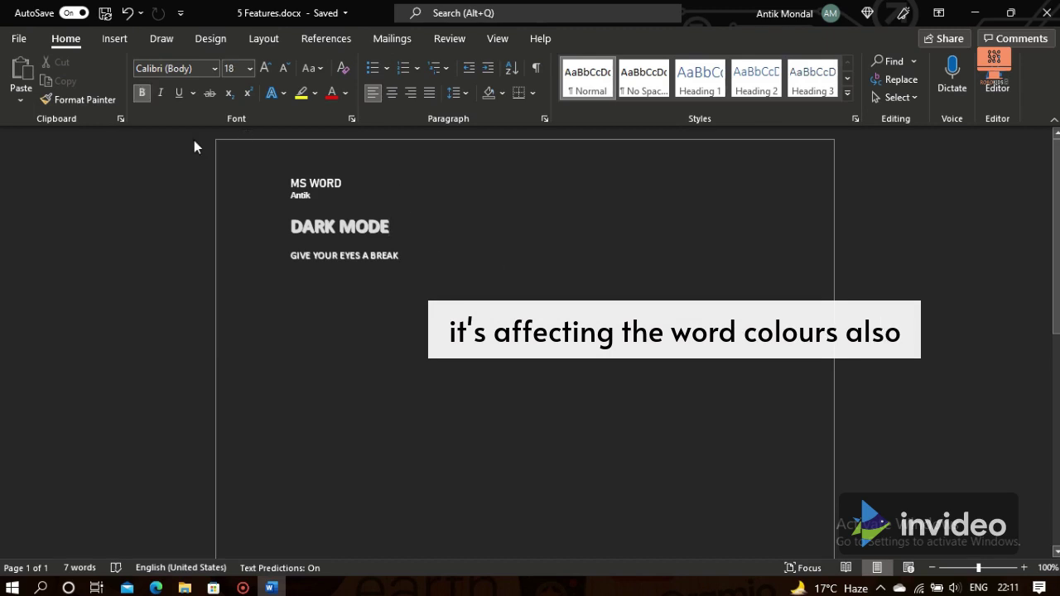
Switch the Office Theme from Black to Dark Gray under File > Account and return to the document
left_click(18, 39)
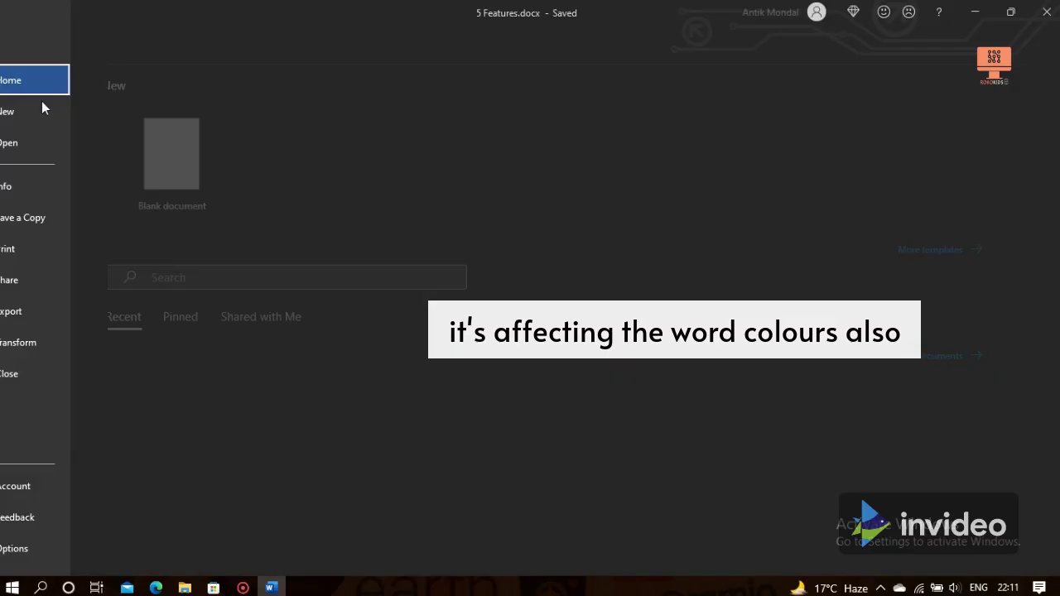
left_click(59, 487)
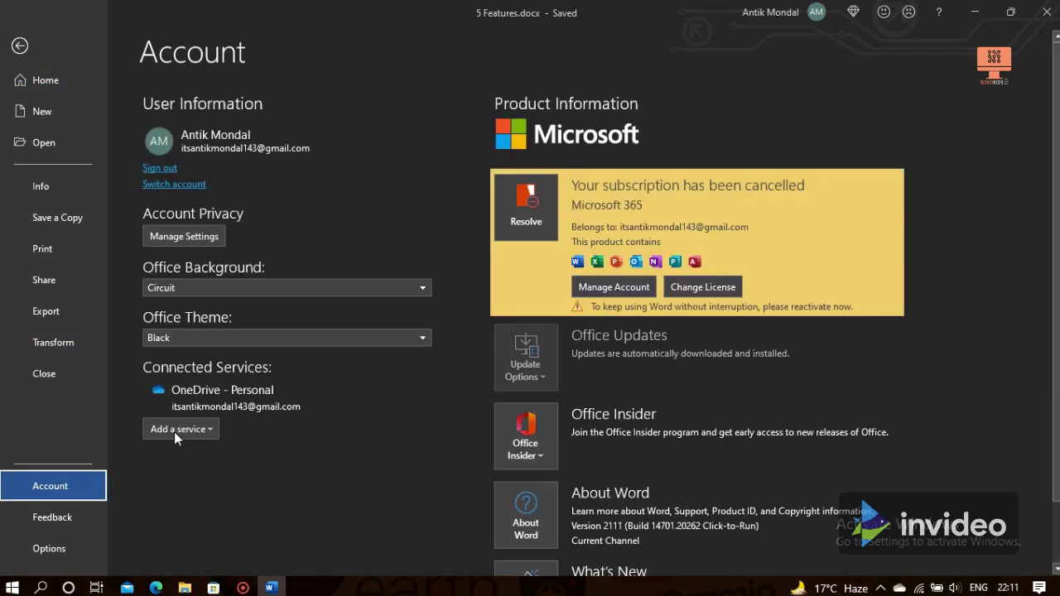
left_click(221, 337)
left_click(210, 371)
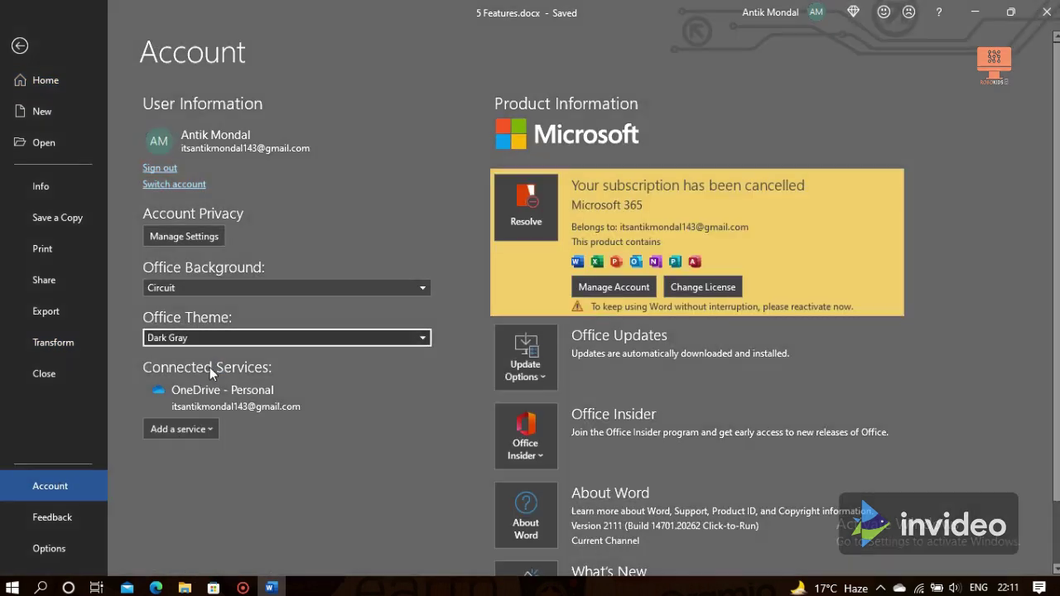
left_click(15, 50)
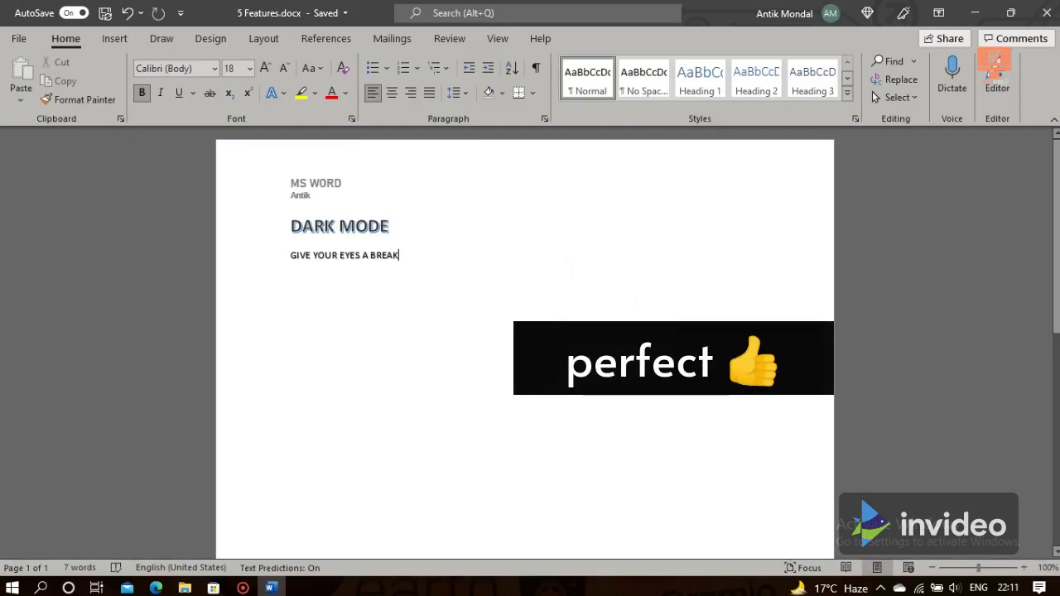
Open the shortcut menu beside the DARK MODE text, then dismiss it
right_click(561, 245)
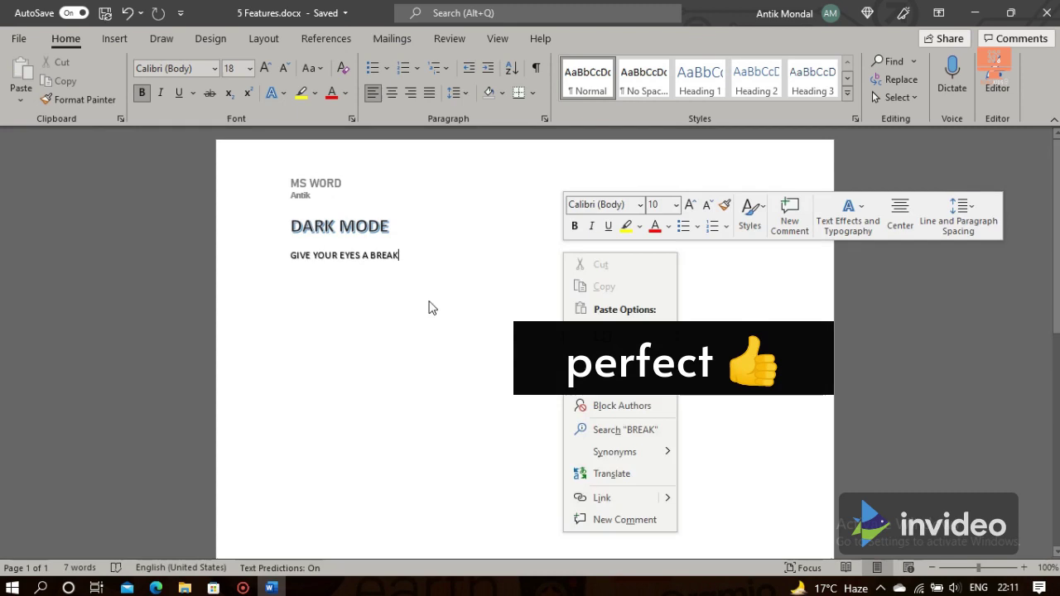
left_click(484, 272)
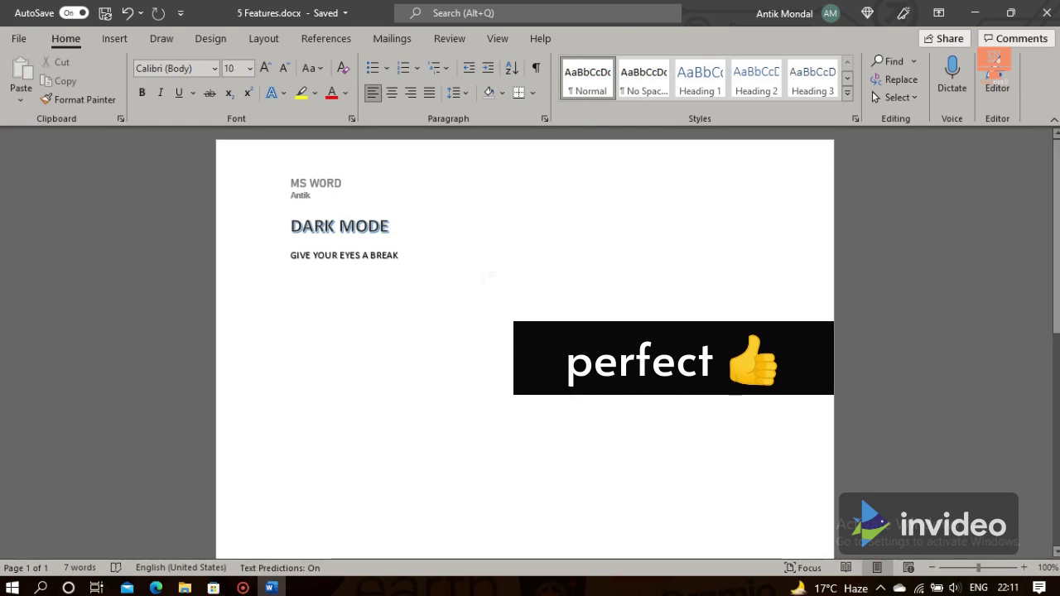